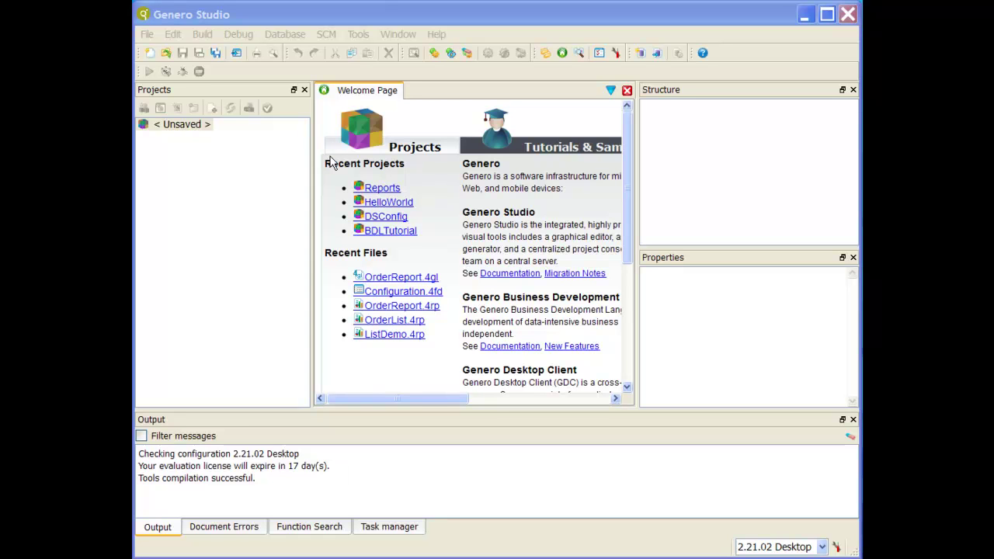
Step: Open the recent Reports project and expand its Applications, Database, and Installation & Config nodes
{"action": "left_click", "coordinate": [393, 189]}
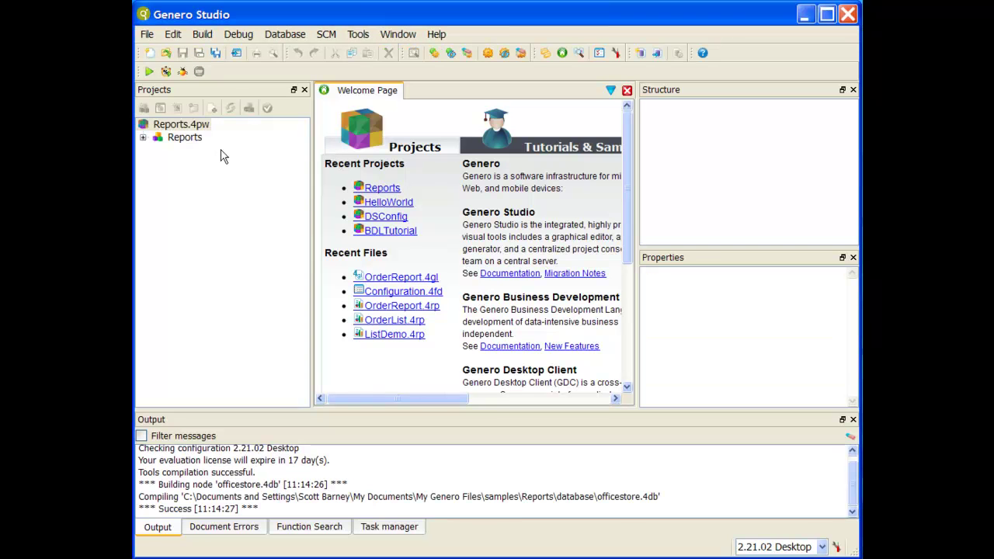
{"action": "left_click", "coordinate": [144, 138]}
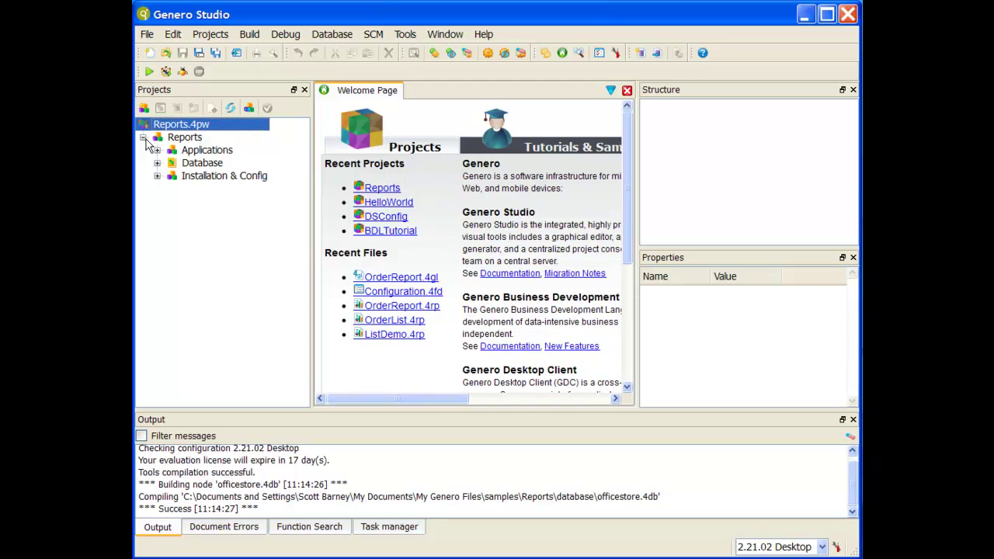
{"action": "left_click", "coordinate": [157, 150]}
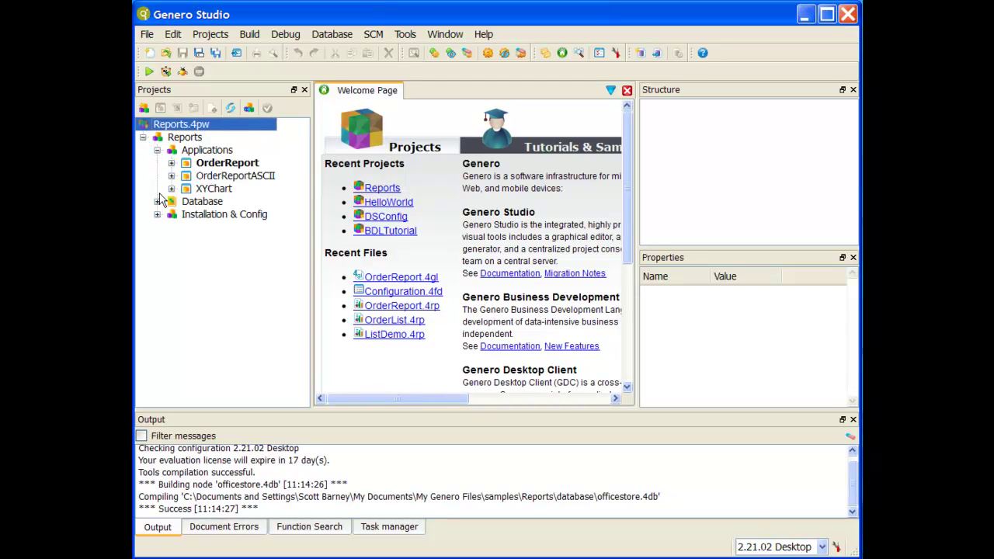
{"action": "left_click", "coordinate": [157, 202]}
{"action": "left_click", "coordinate": [157, 228]}
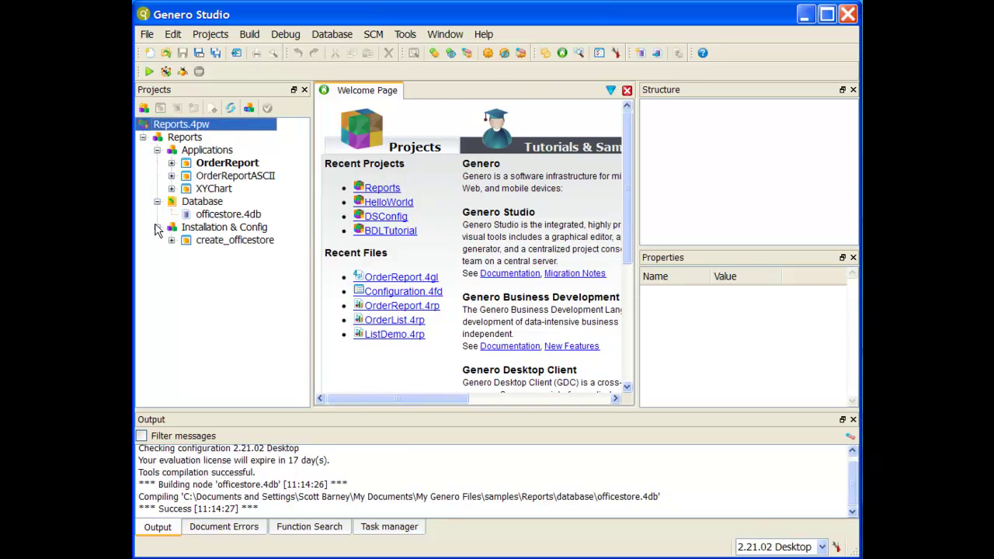
Step: Execute the OrderReport application and preview the OrderReport report file with SVG output
{"action": "right_click", "coordinate": [247, 165]}
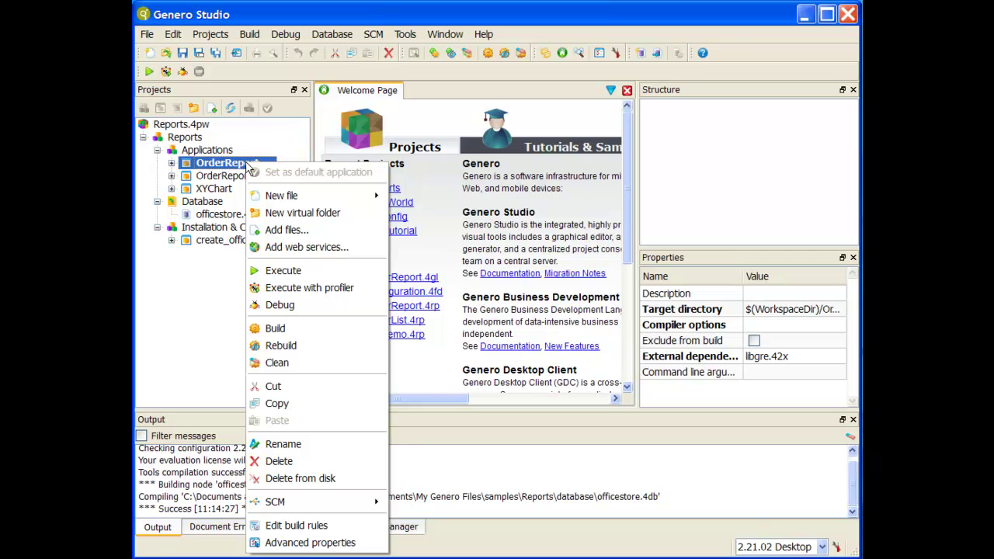
{"action": "left_click", "coordinate": [302, 272]}
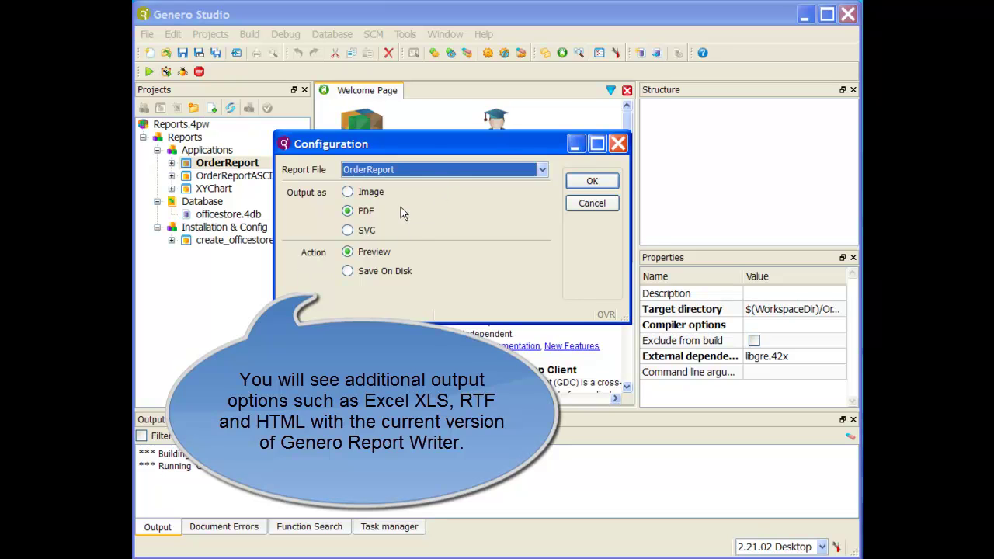
{"action": "left_click", "coordinate": [362, 235]}
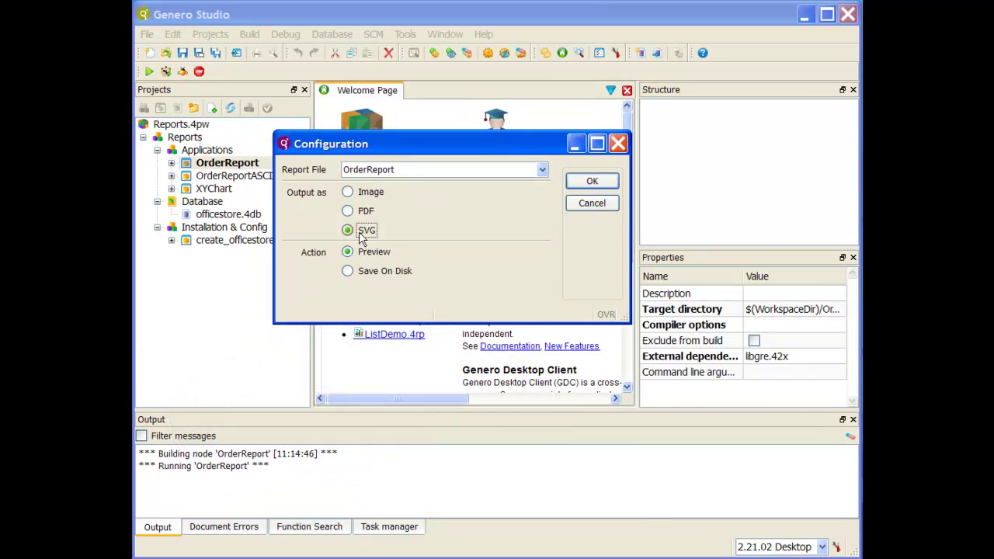
{"action": "left_click", "coordinate": [602, 185]}
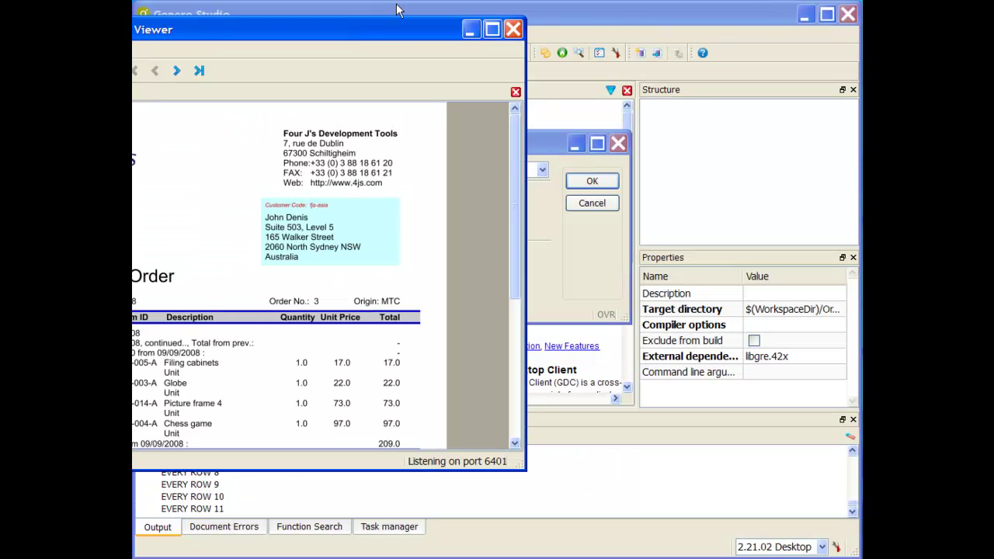
Step: Bring the generated report fully into view, read through its pages to the end, and return to the first page
{"action": "left_click_drag", "start_coordinate": [381, 26], "coordinate": [592, 69]}
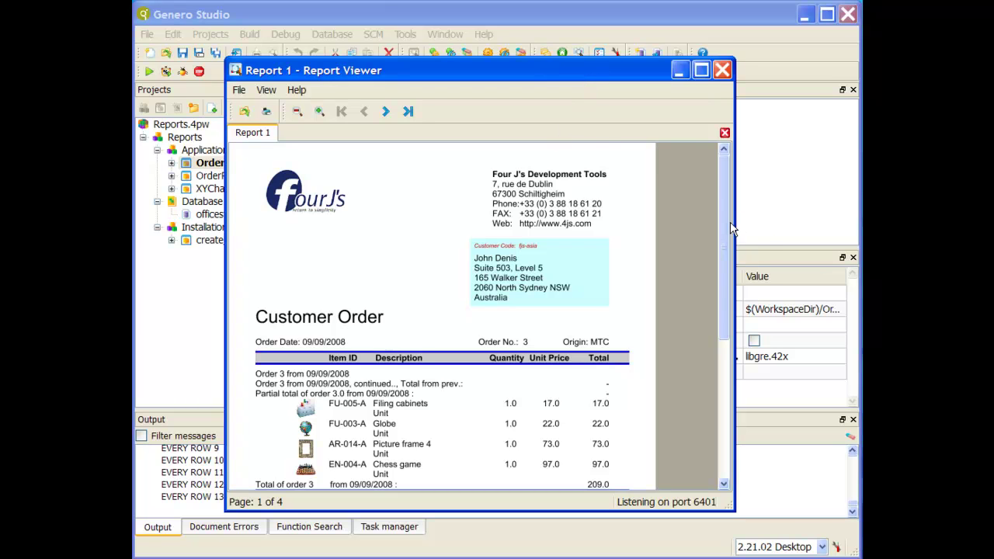
{"action": "left_click_drag", "start_coordinate": [723, 212], "coordinate": [710, 258]}
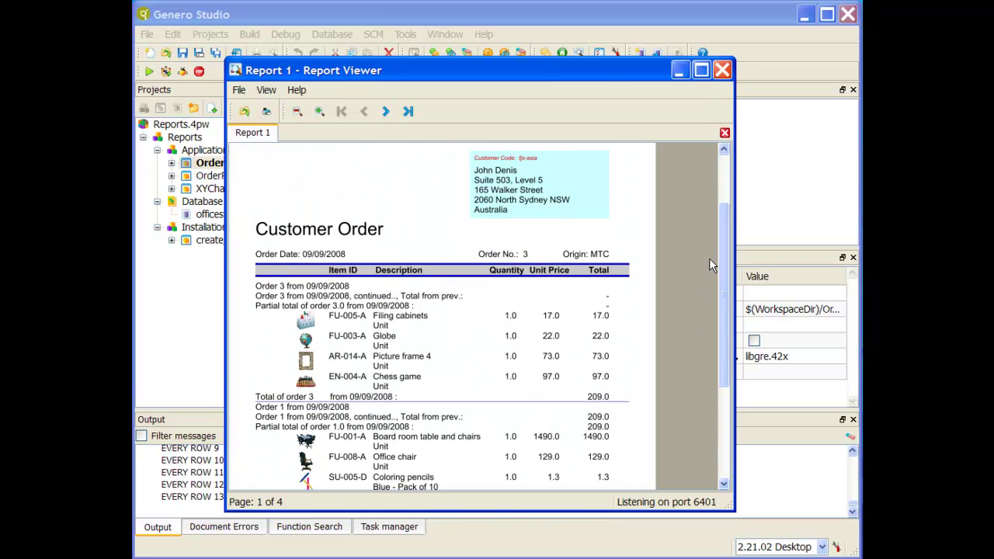
{"action": "left_click", "coordinate": [389, 113]}
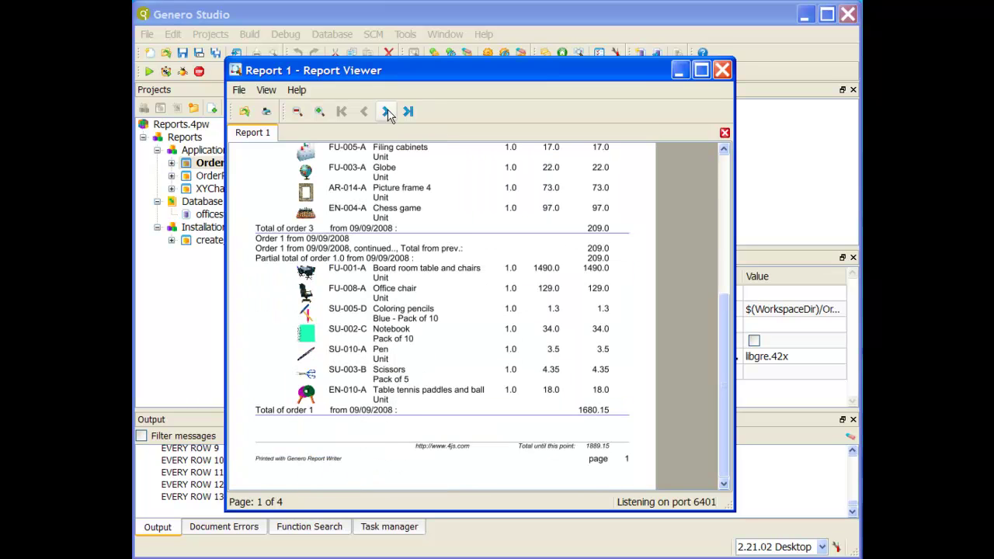
{"action": "left_click", "coordinate": [388, 113]}
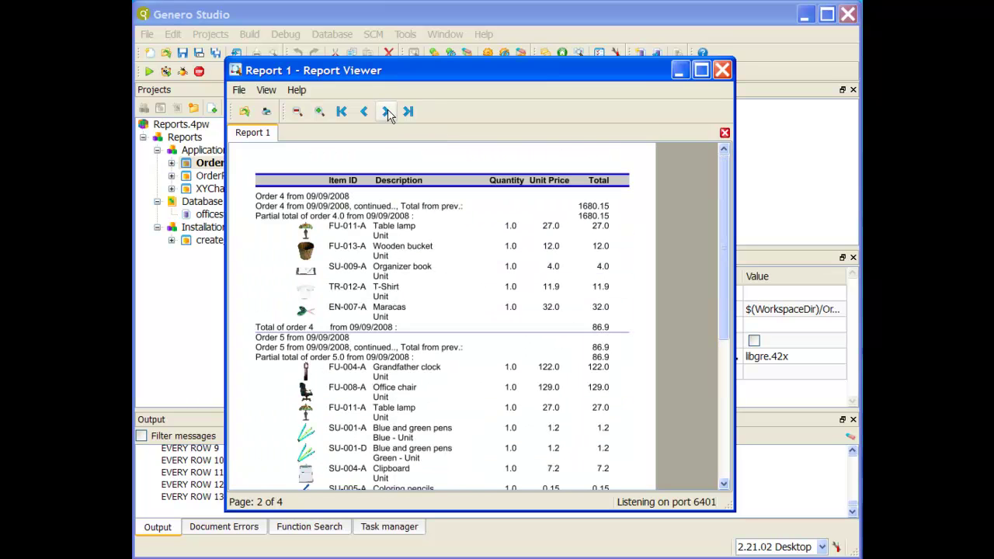
{"action": "left_click", "coordinate": [389, 113]}
{"action": "left_click", "coordinate": [388, 113]}
{"action": "left_click", "coordinate": [388, 114]}
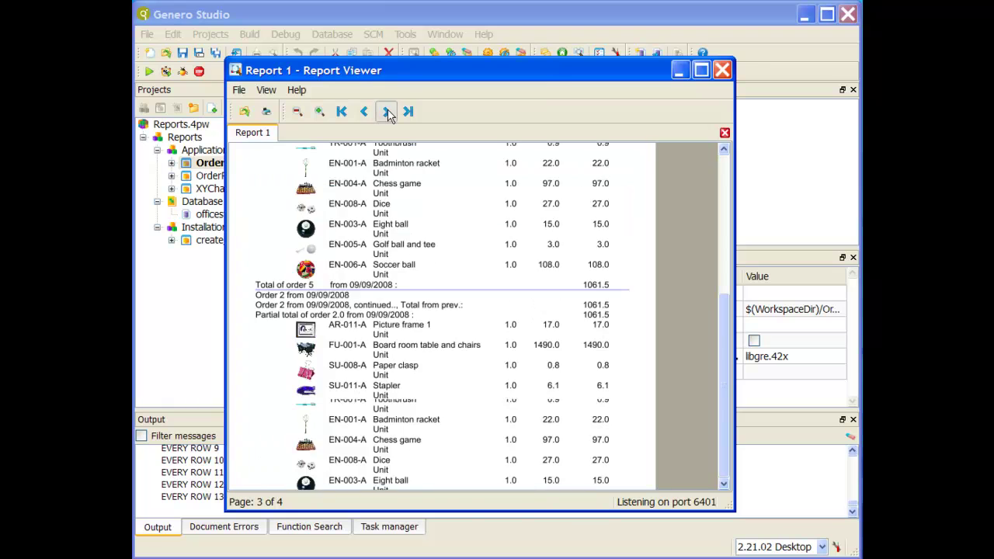
{"action": "left_click", "coordinate": [388, 113]}
{"action": "left_click", "coordinate": [342, 113]}
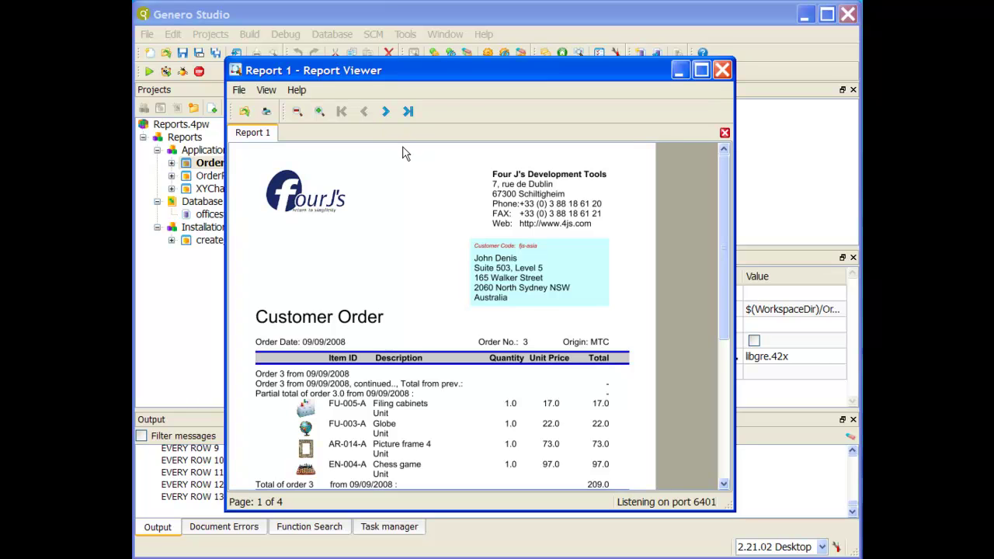
Step: Examine the first page of the customer order report at several zoom levels
{"action": "scroll", "coordinate": [424, 216], "scroll_direction": "down", "scroll_amount": 2}
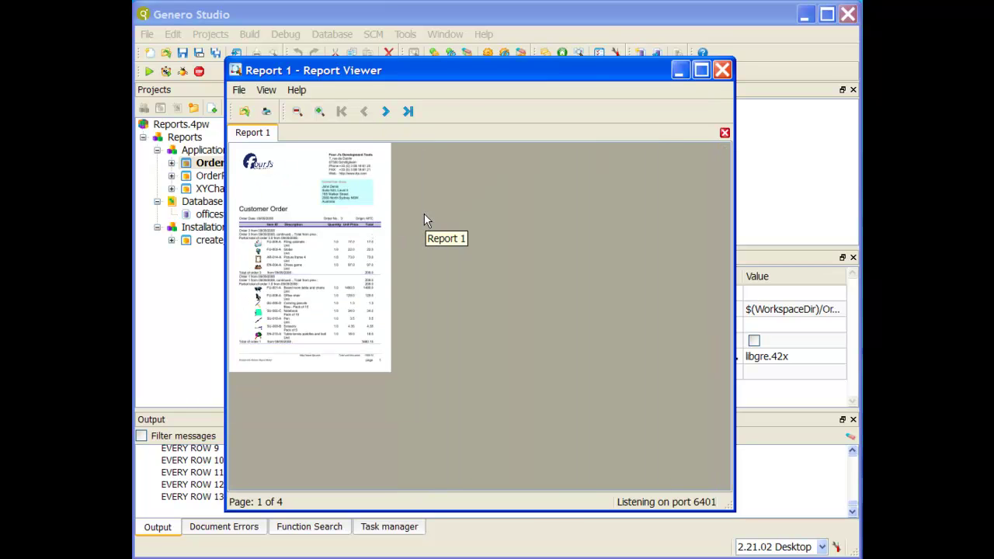
{"action": "scroll", "coordinate": [582, 397], "scroll_direction": "up", "scroll_amount": 3}
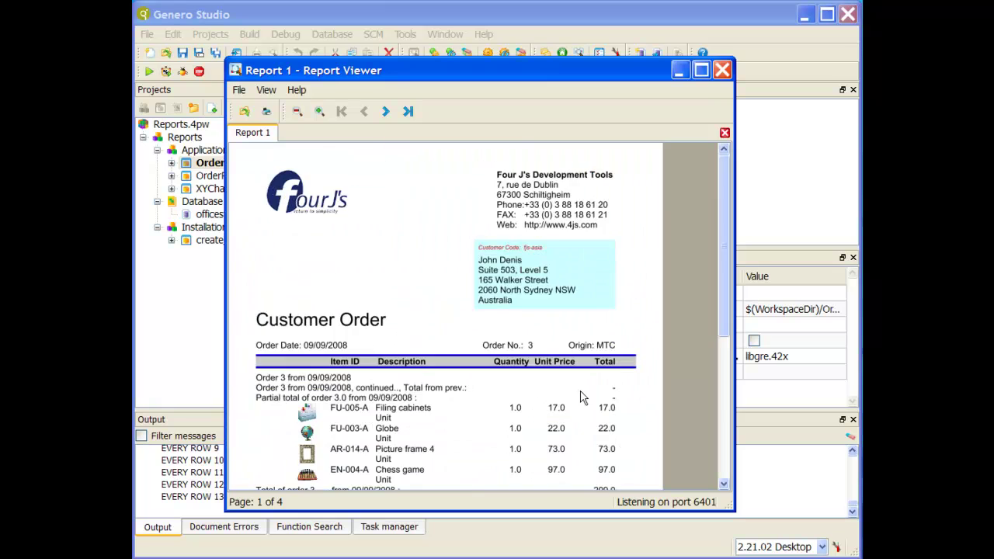
{"action": "scroll", "coordinate": [581, 397], "scroll_direction": "down", "scroll_amount": 1}
{"action": "scroll", "coordinate": [580, 395], "scroll_direction": "down", "scroll_amount": 2}
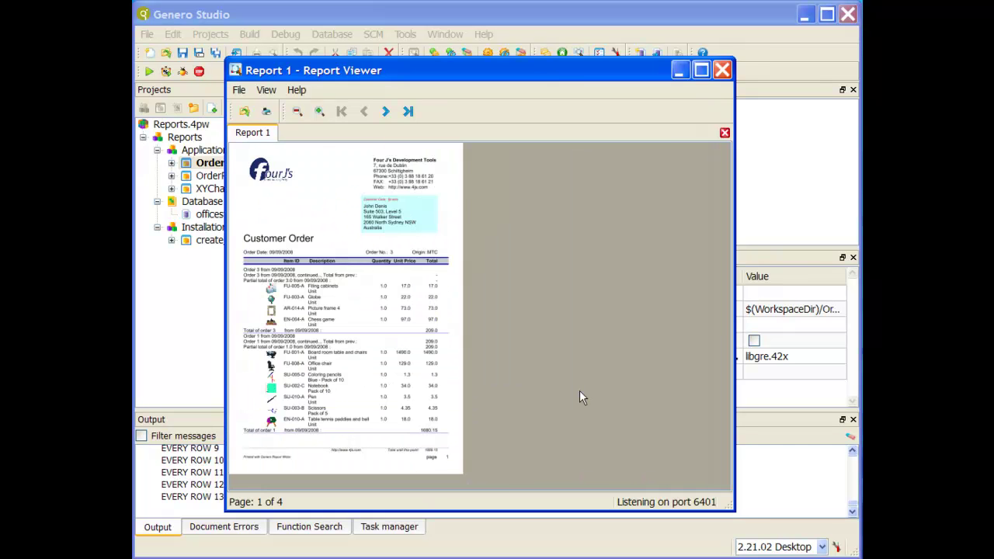
{"action": "scroll", "coordinate": [579, 391], "scroll_direction": "up", "scroll_amount": 1}
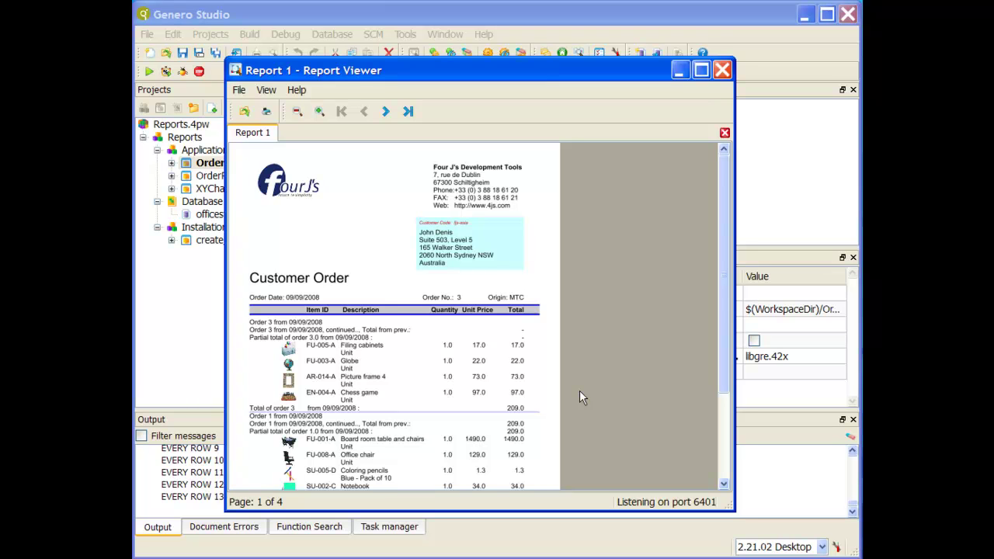
{"action": "scroll", "coordinate": [579, 390], "scroll_direction": "up", "scroll_amount": 1}
{"action": "scroll", "coordinate": [579, 390], "scroll_direction": "down", "scroll_amount": 2}
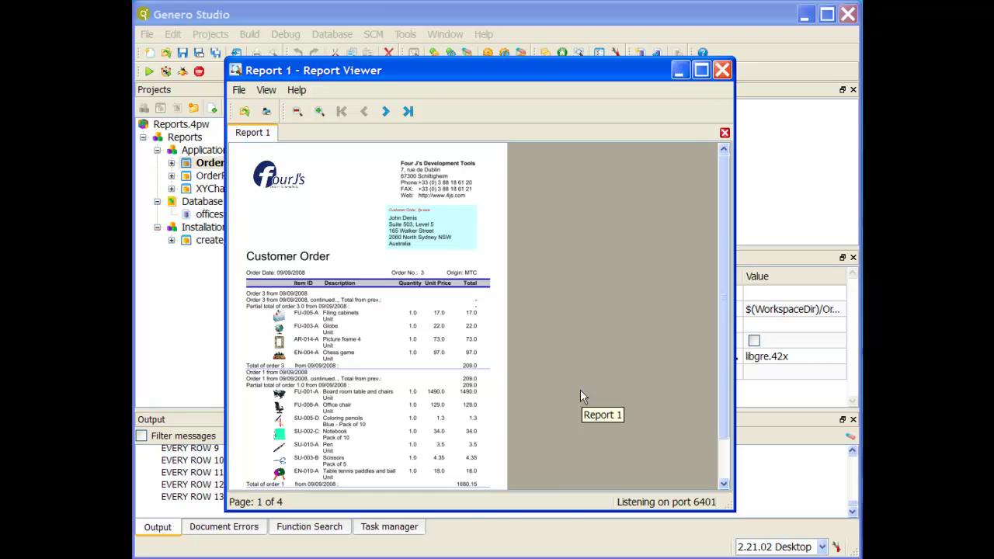
{"action": "scroll", "coordinate": [580, 395], "scroll_direction": "up", "scroll_amount": 1}
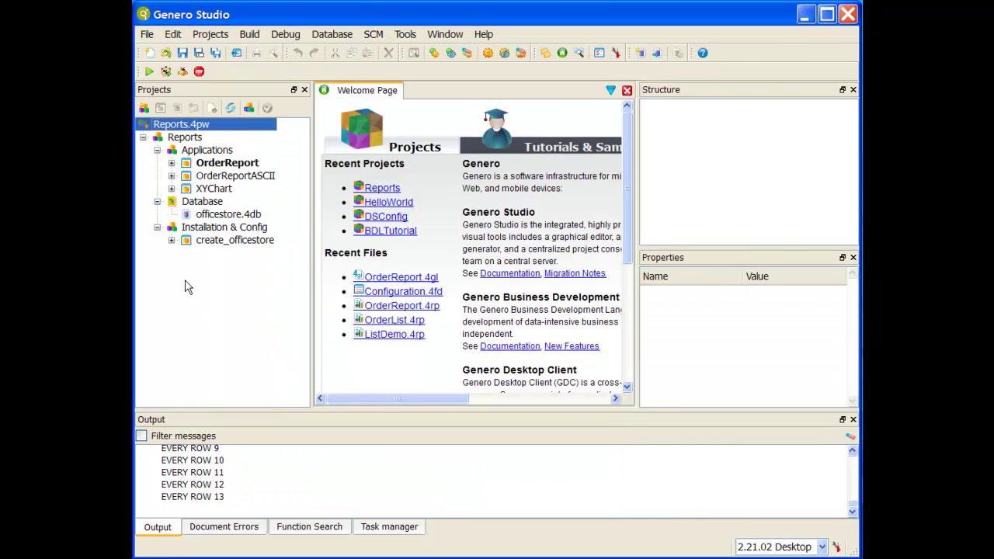
Step: Expand the Designs folder of the OrderReport application and open the OrderReport.4rp design
{"action": "left_click", "coordinate": [196, 305]}
{"action": "left_click", "coordinate": [171, 163]}
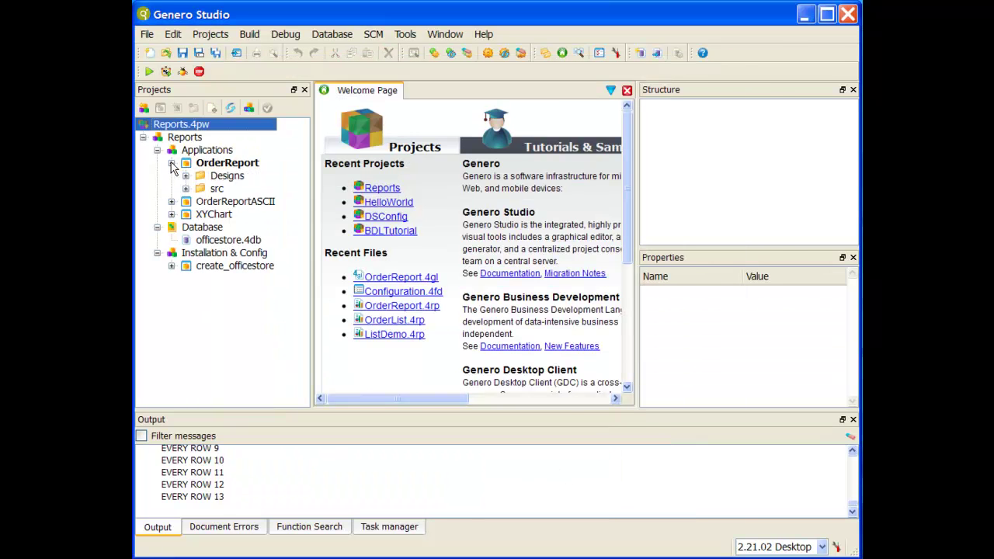
{"action": "left_click", "coordinate": [185, 176]}
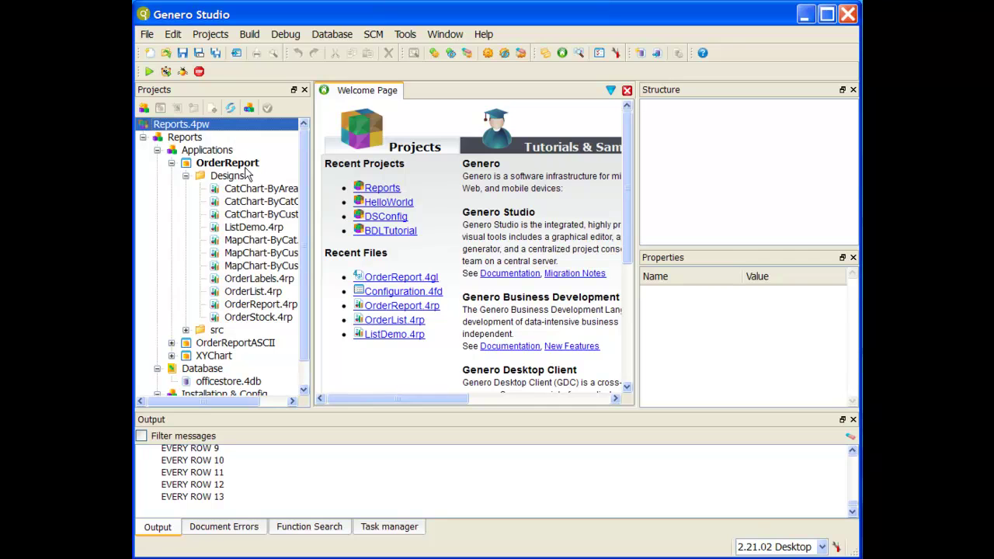
{"action": "double_click", "coordinate": [264, 305]}
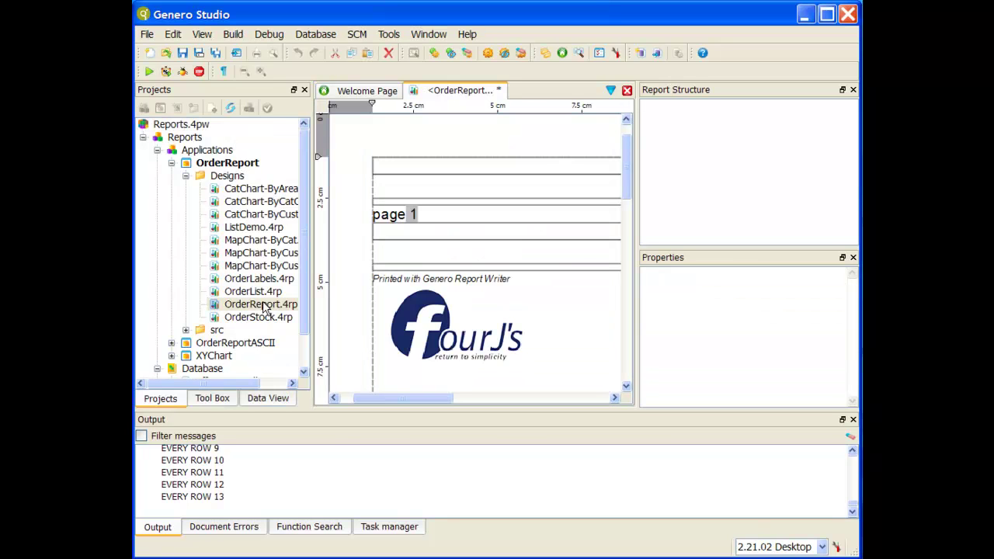
Step: Close the Report Structure and Properties views to give the OrderReport.4rp design more room
{"action": "left_click", "coordinate": [853, 90]}
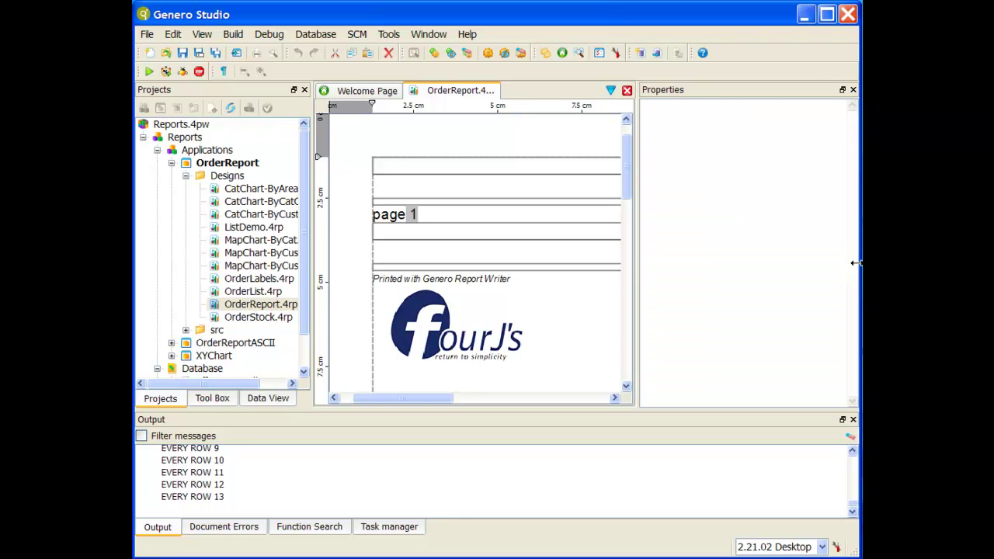
{"action": "left_click", "coordinate": [853, 90]}
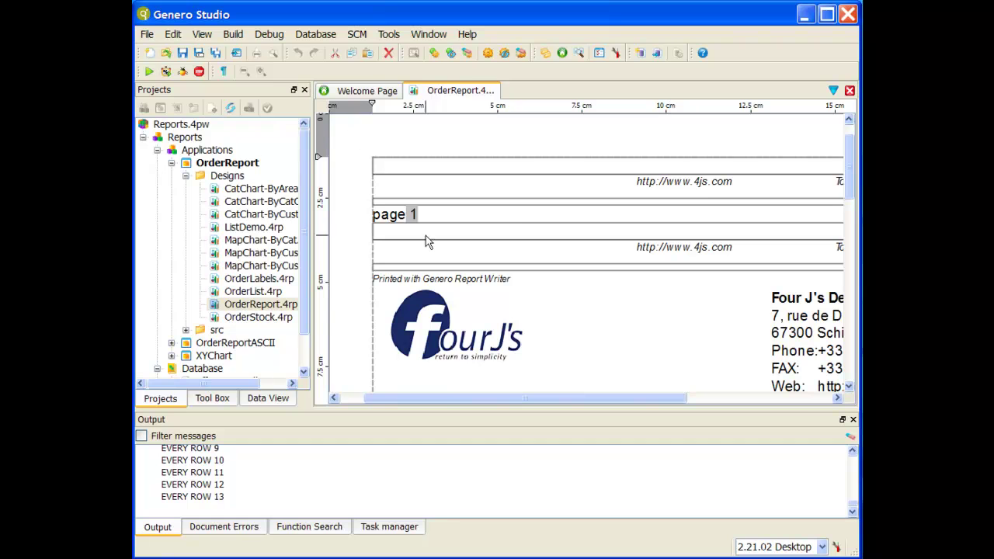
{"action": "scroll", "coordinate": [513, 209], "scroll_direction": "down", "scroll_amount": 2}
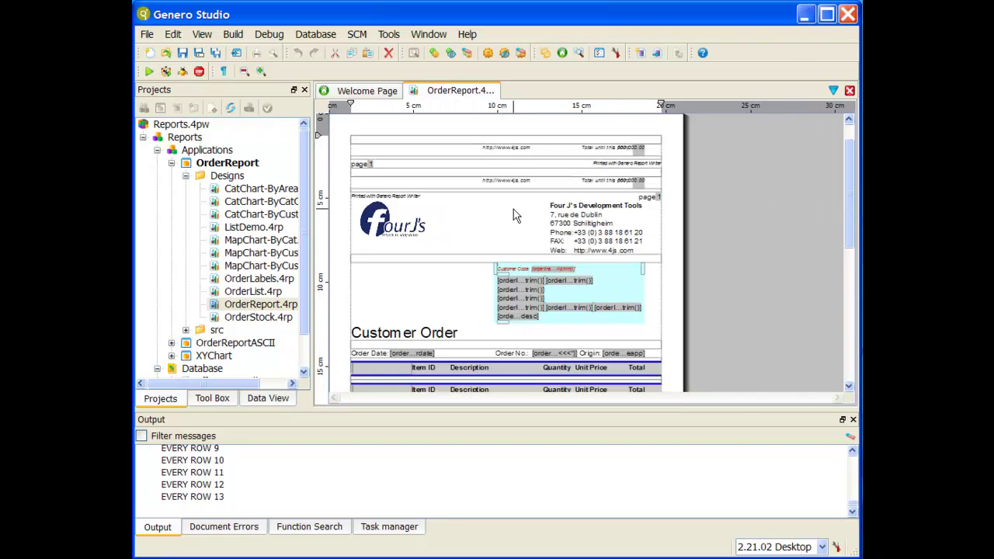
{"action": "scroll", "coordinate": [513, 209], "scroll_direction": "down", "scroll_amount": 1}
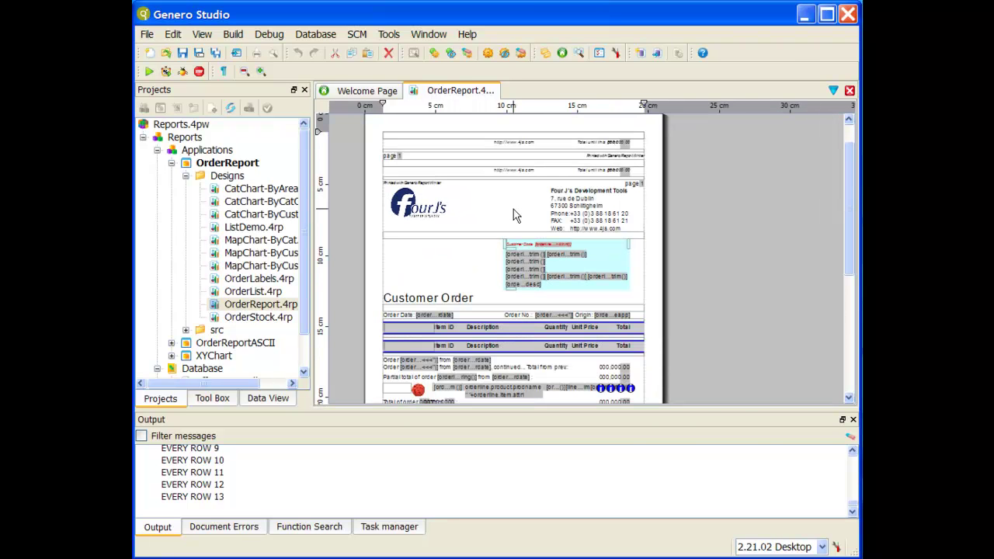
{"action": "scroll", "coordinate": [514, 209], "scroll_direction": "up", "scroll_amount": 3}
{"action": "scroll", "coordinate": [518, 210], "scroll_direction": "down", "scroll_amount": 1}
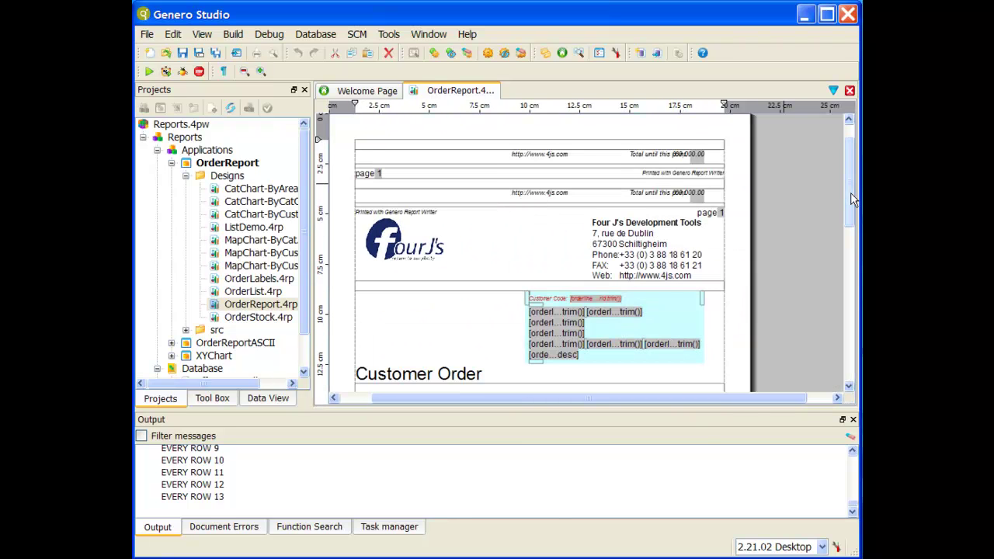
Step: Show the Structure view again for the OrderReport.4rp design
{"action": "left_click", "coordinate": [420, 41]}
{"action": "mouse_move", "coordinate": [439, 99]}
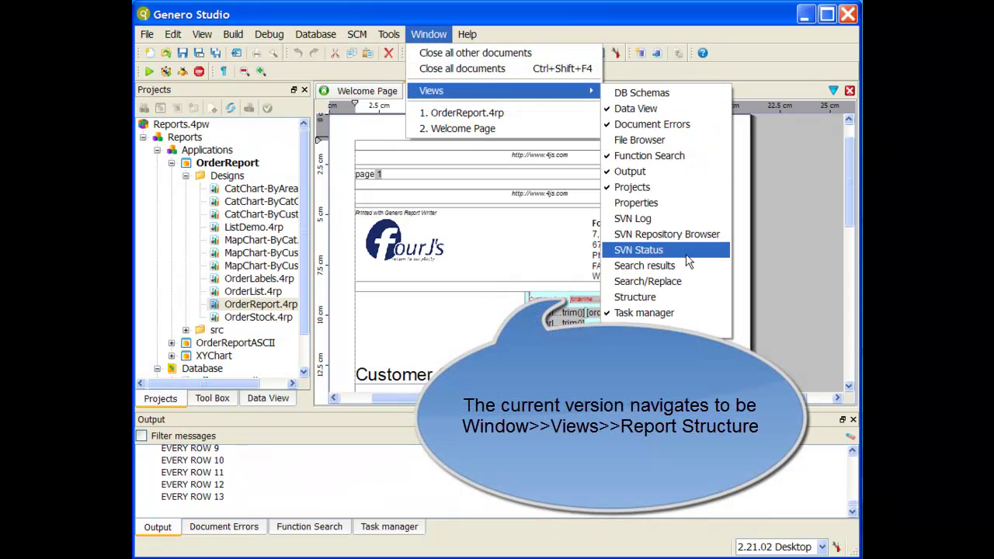
{"action": "left_click", "coordinate": [676, 297]}
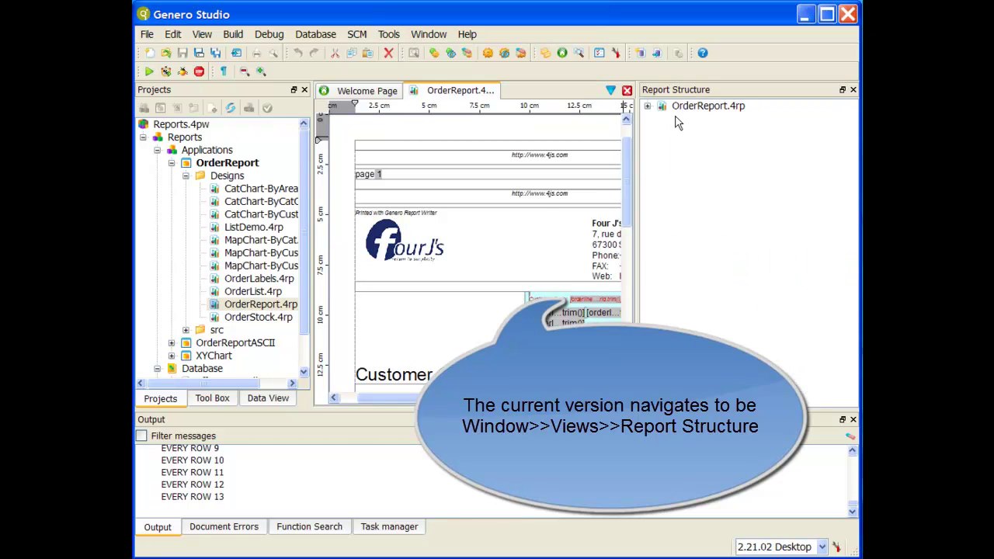
Step: Expand the report structure through MiniPage1, Group userid and Group orderid, and select the first field in the customer address block, WordBox20
{"action": "left_click", "coordinate": [648, 105]}
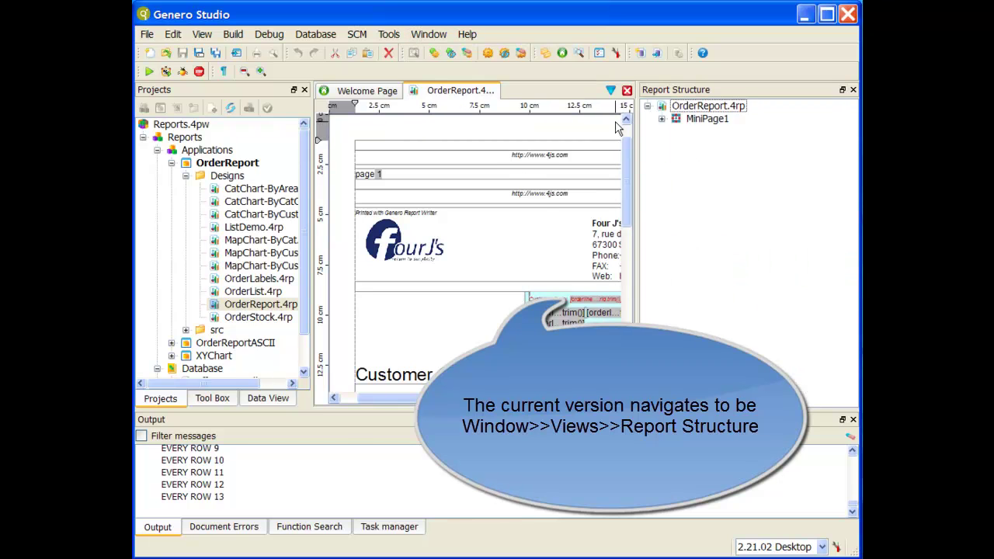
{"action": "left_click", "coordinate": [662, 119]}
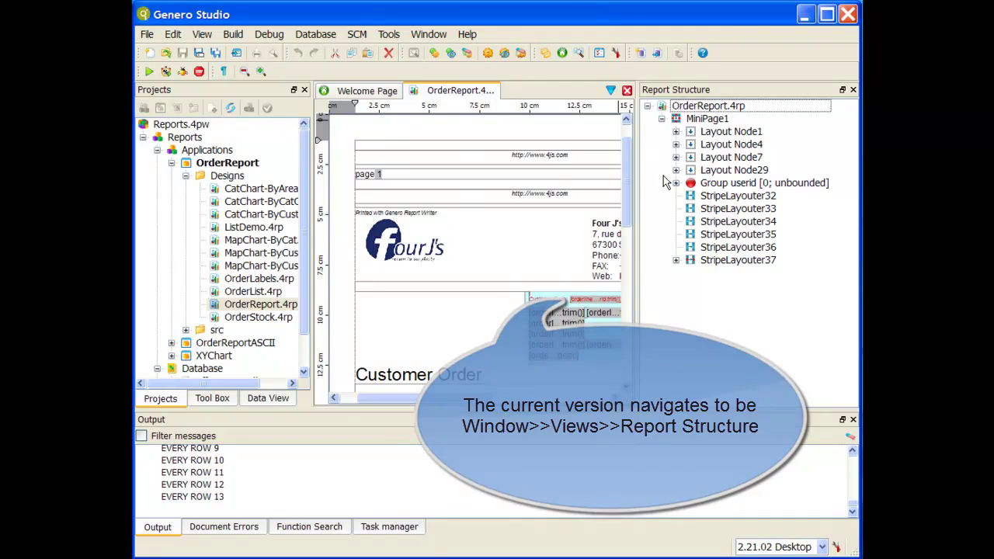
{"action": "left_click", "coordinate": [676, 183]}
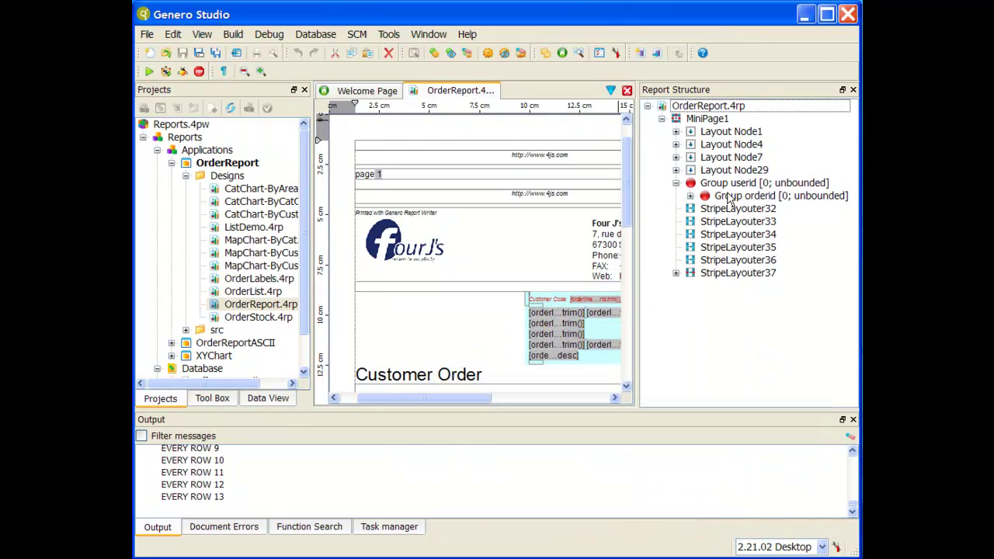
{"action": "left_click", "coordinate": [689, 195]}
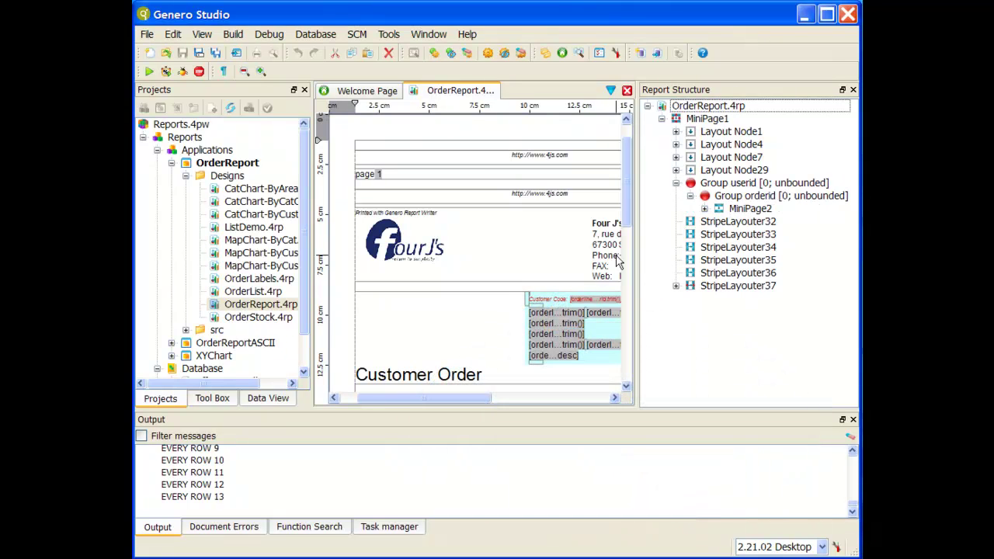
{"action": "left_click", "coordinate": [571, 314]}
{"action": "left_click", "coordinate": [775, 300]}
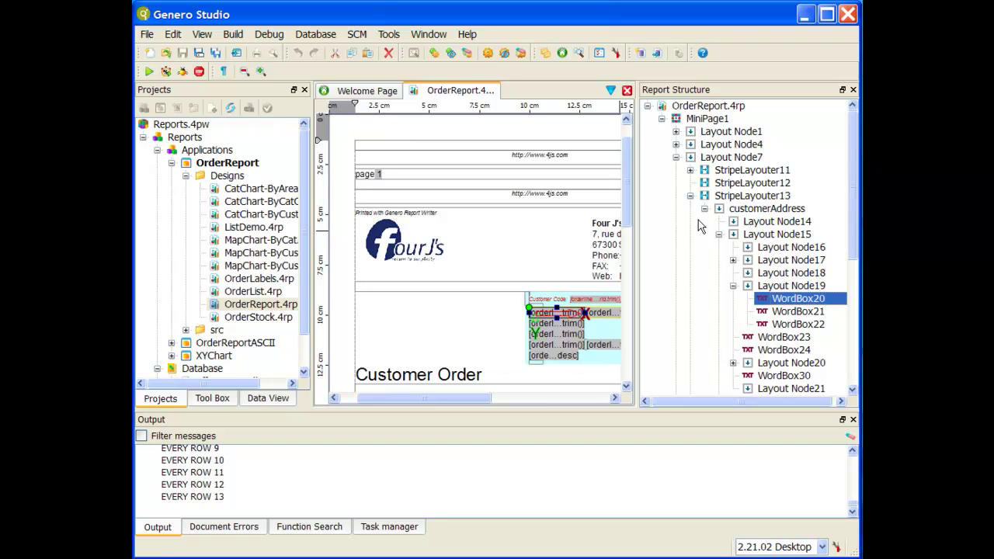
Step: Open the OrderLabels.4rp and OrderList.4rp designs from the OrderReport application
{"action": "double_click", "coordinate": [258, 282]}
{"action": "left_click", "coordinate": [257, 283]}
{"action": "left_click", "coordinate": [257, 293]}
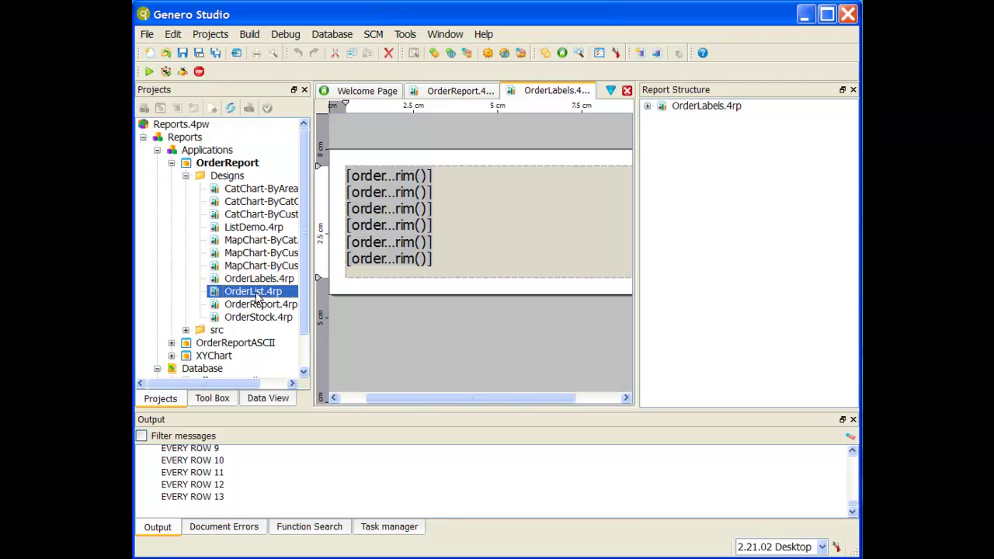
{"action": "double_click", "coordinate": [256, 293]}
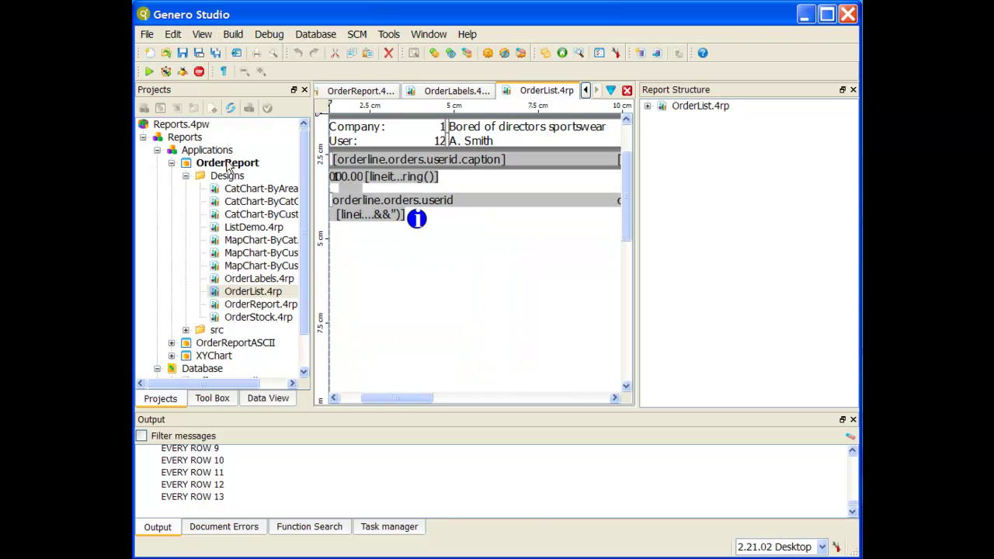